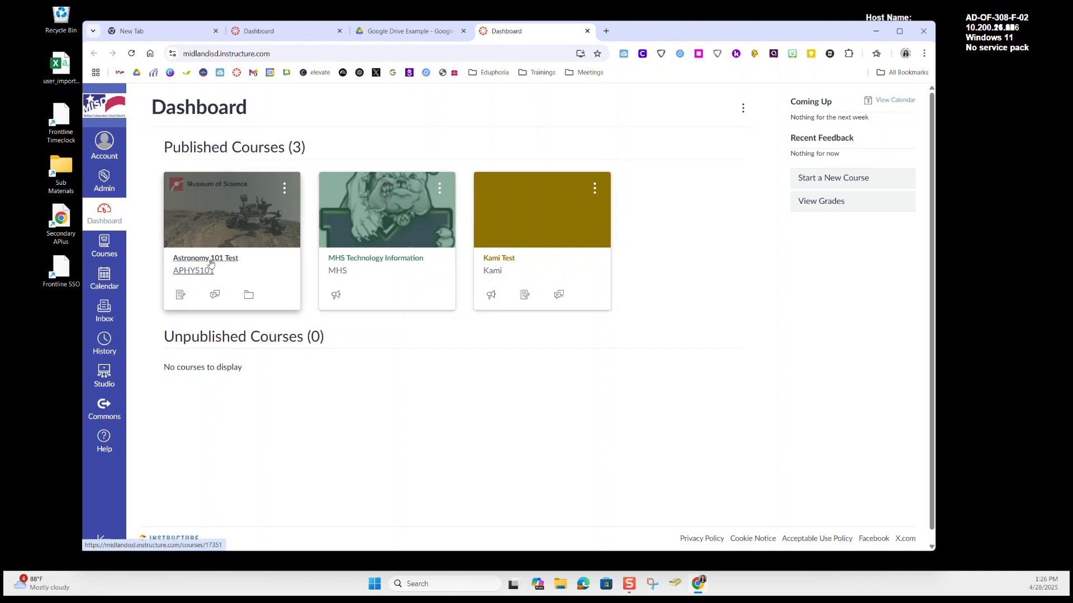
Create a content export of type Course from the settings of the Astronomy 101 Test course.
{"action": "left_click", "coordinate": [211, 264]}
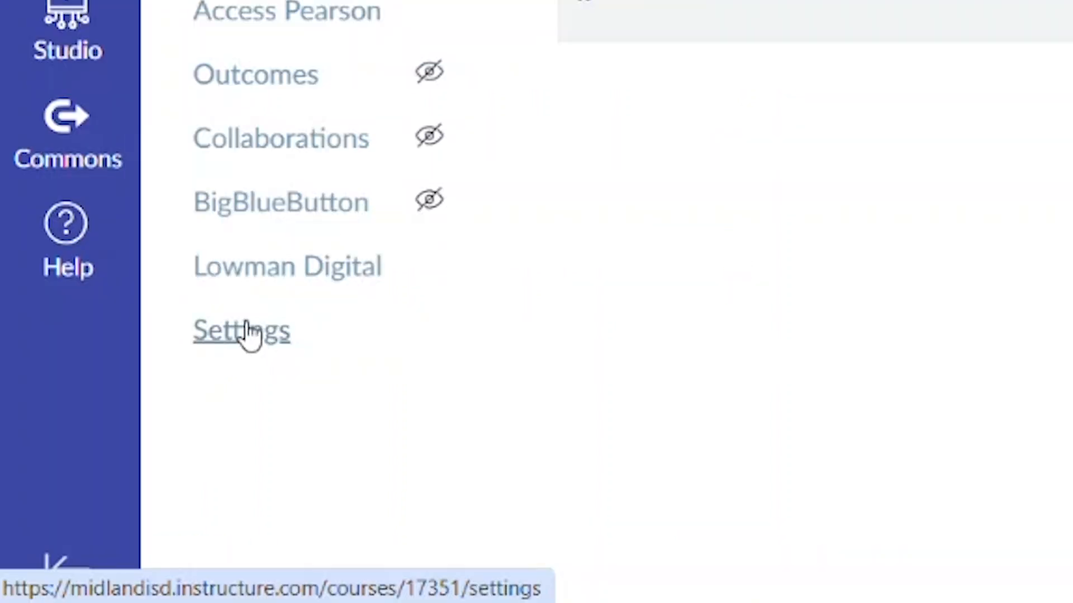
{"action": "left_click", "coordinate": [152, 473]}
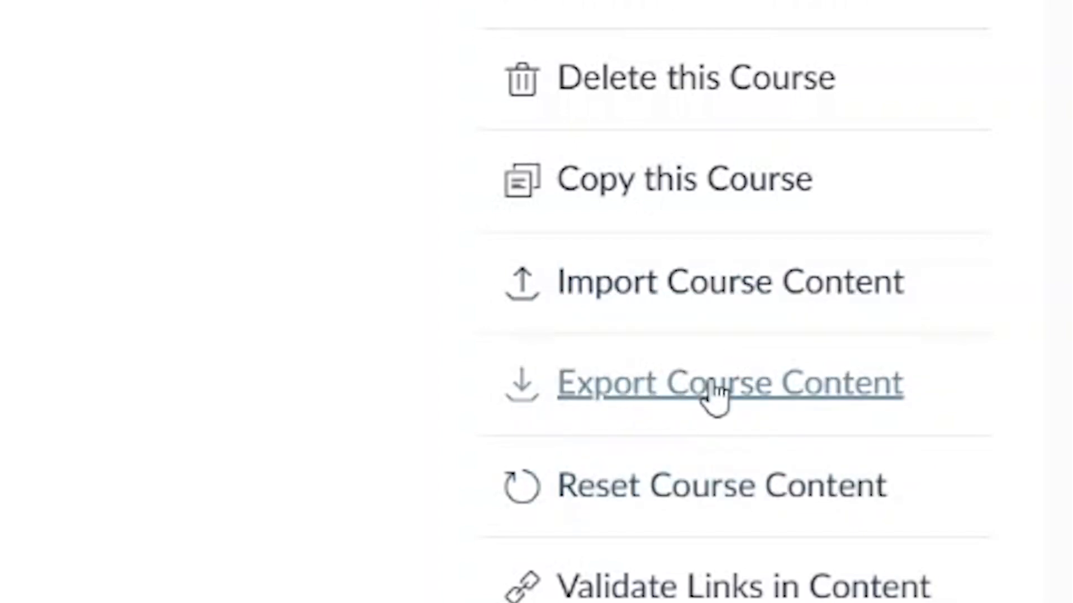
{"action": "left_click", "coordinate": [699, 400]}
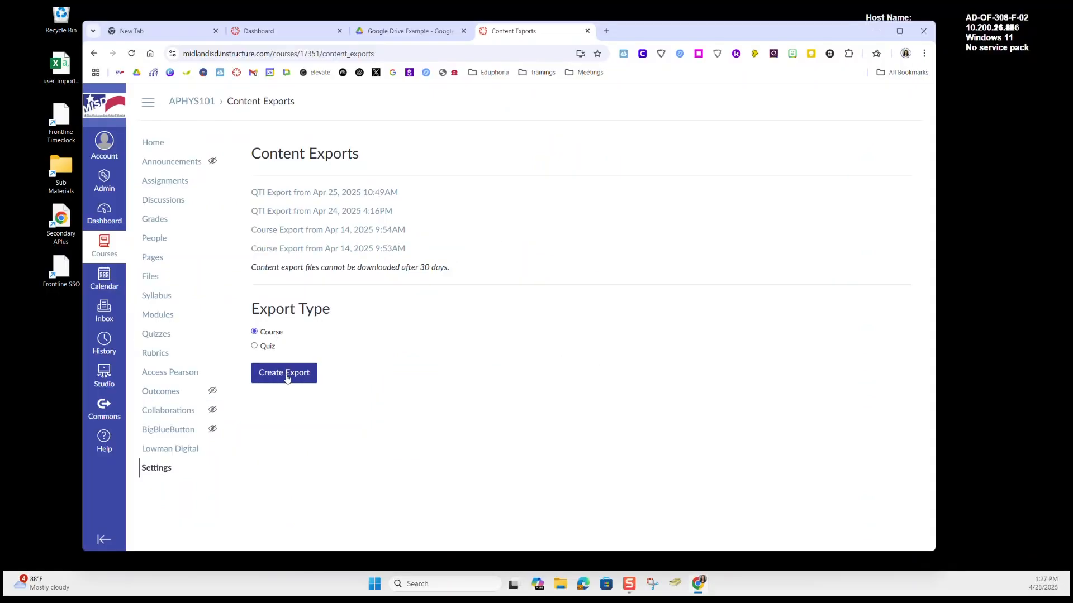
{"action": "left_click", "coordinate": [286, 377]}
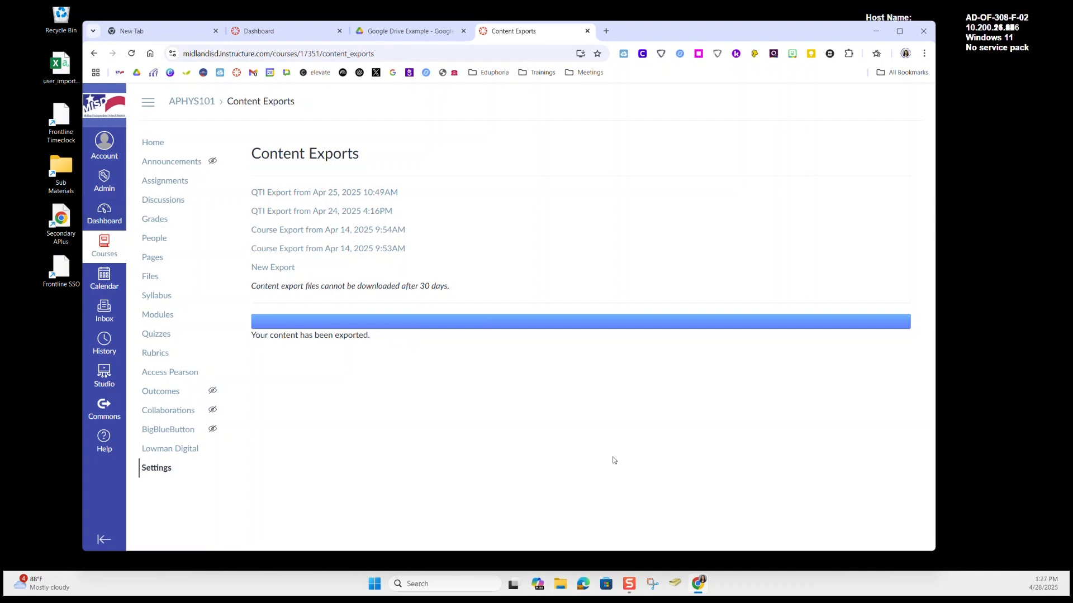
Switch to File Explorer and open the Downloads folder.
{"action": "left_click", "coordinate": [562, 585]}
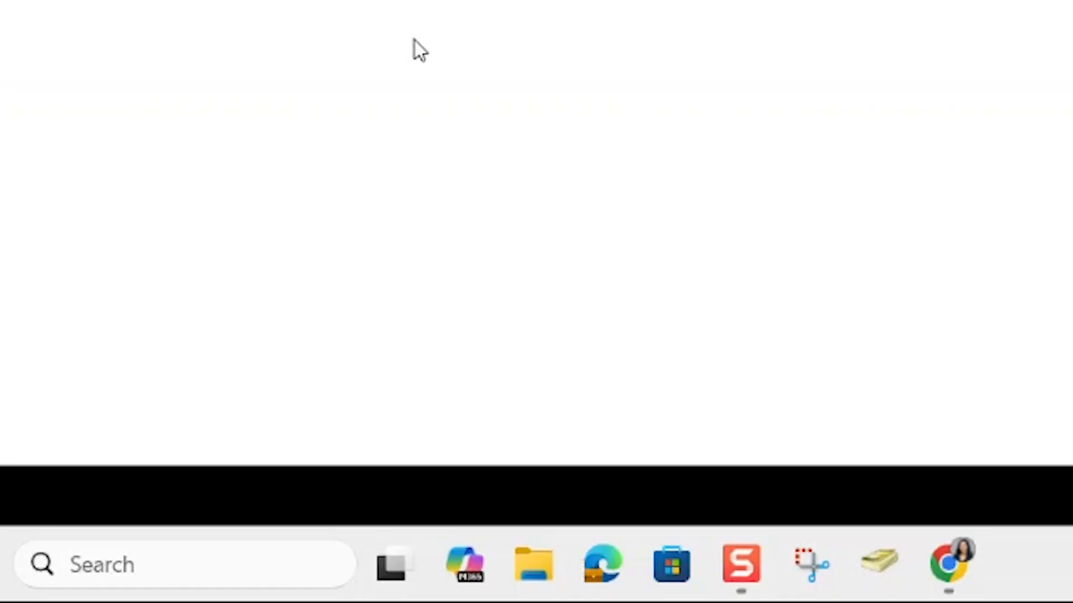
{"action": "left_click", "coordinate": [563, 583]}
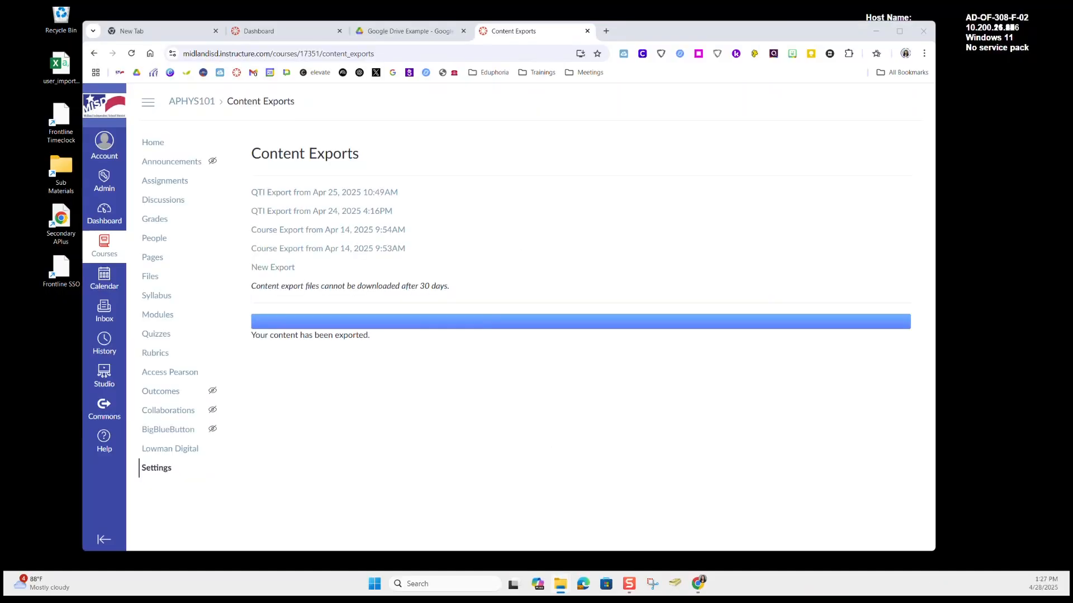
{"action": "left_click_drag", "start_coordinate": [167, 226], "coordinate": [415, 137]}
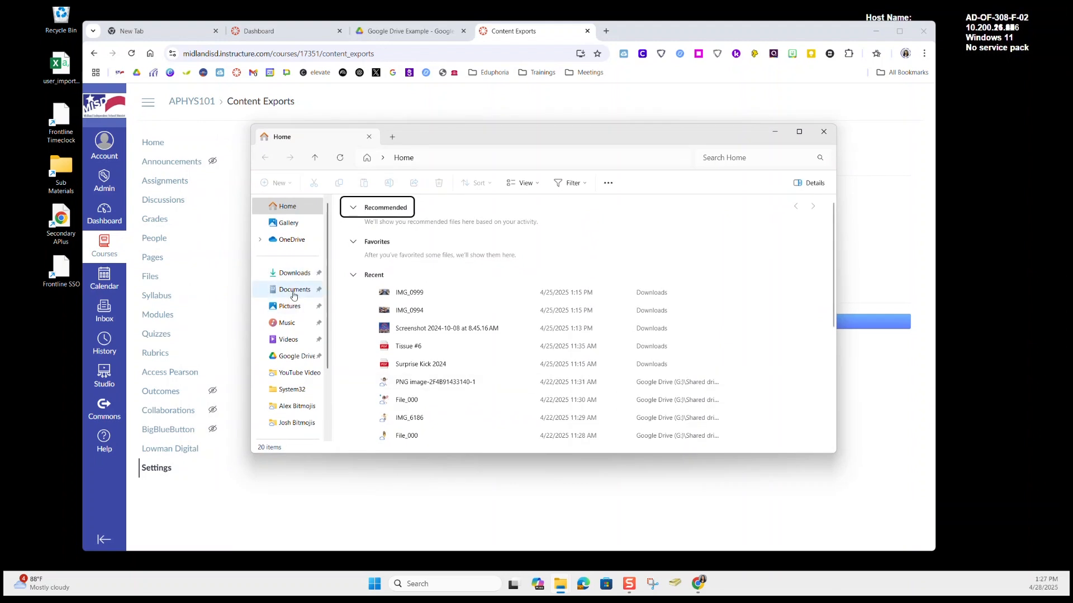
{"action": "left_click", "coordinate": [291, 275]}
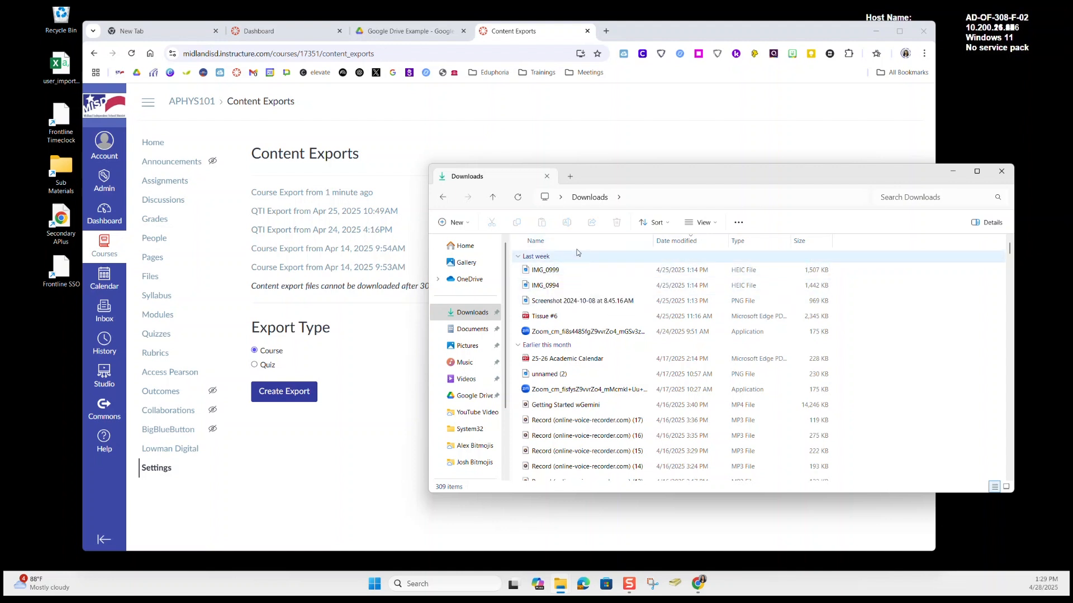
Return to the Canvas Content Exports page in Chrome, reload it, and download the newest course export.
{"action": "left_click", "coordinate": [384, 374]}
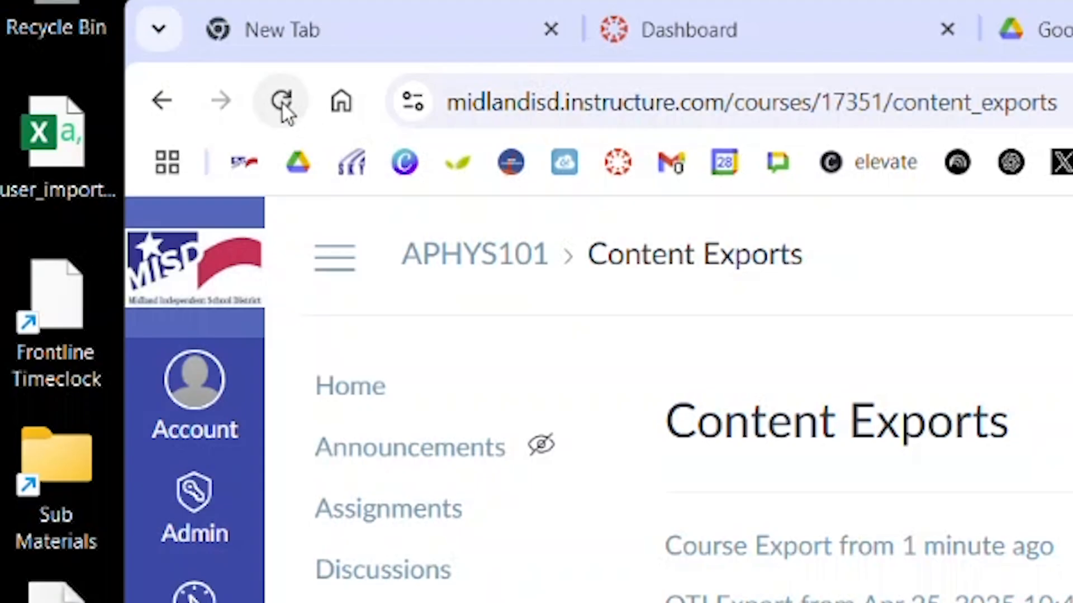
{"action": "left_click", "coordinate": [281, 101]}
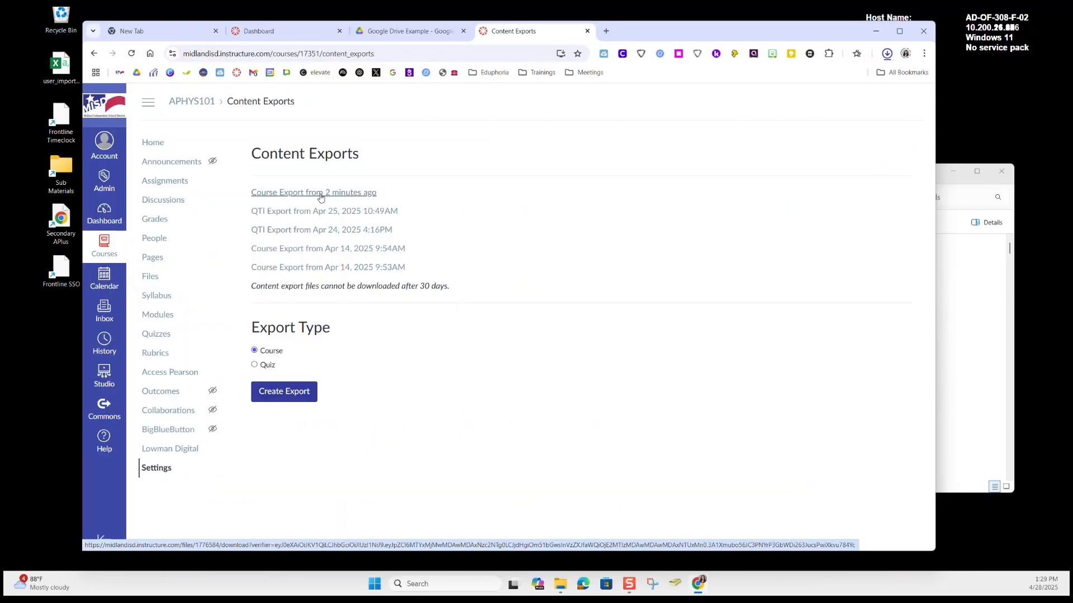
{"action": "left_click", "coordinate": [286, 184]}
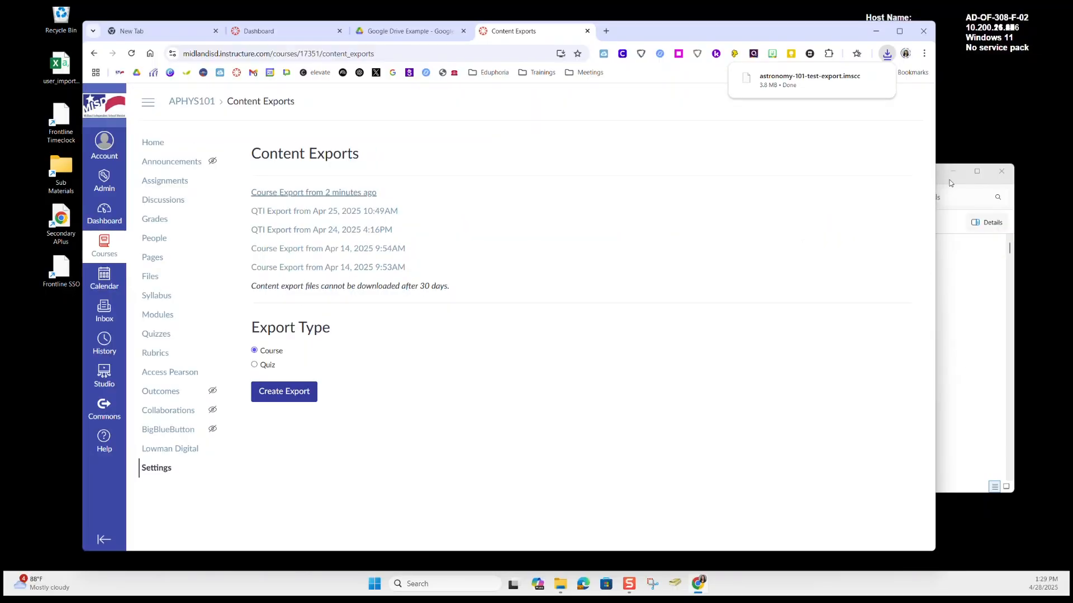
In File Explorer's Downloads folder, rename the exported file to astronomy-101-test-export.zip and accept the extension change.
{"action": "left_click_drag", "start_coordinate": [949, 183], "coordinate": [740, 151]}
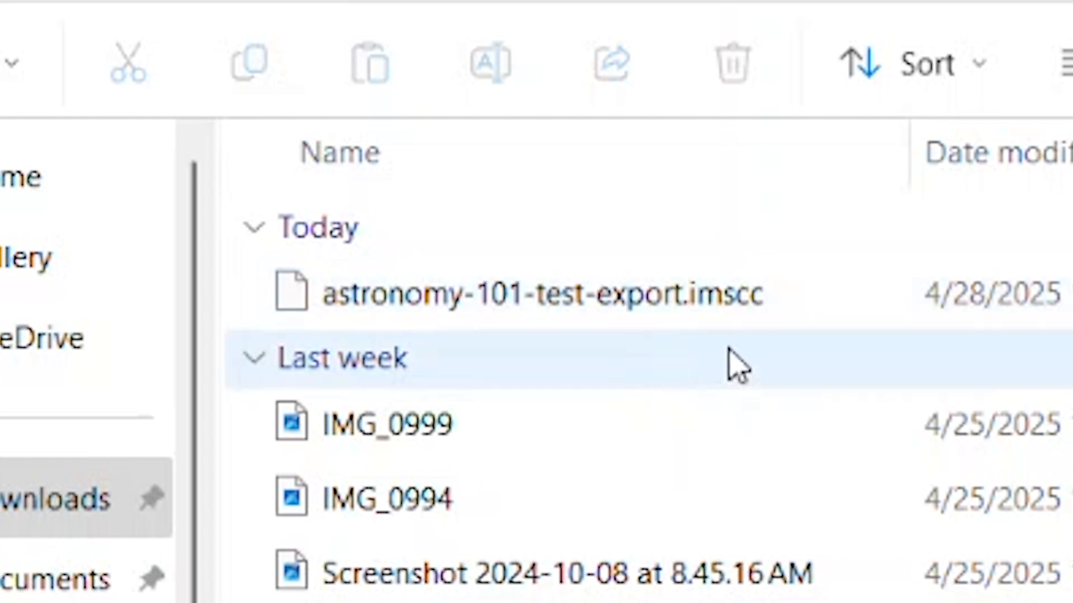
{"action": "mouse_move", "coordinate": [687, 307]}
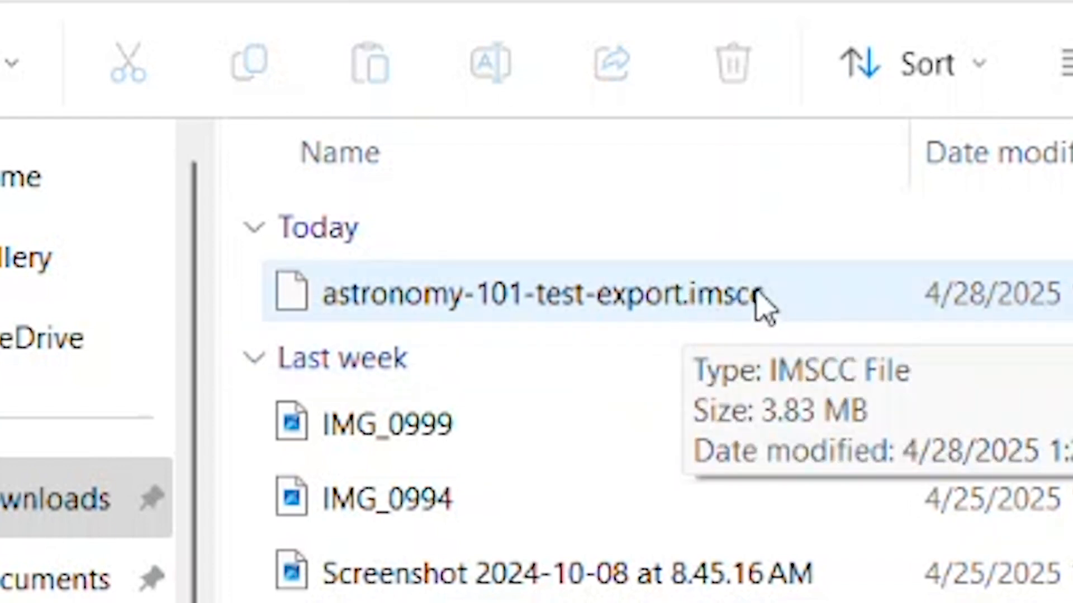
{"action": "mouse_move", "coordinate": [774, 287]}
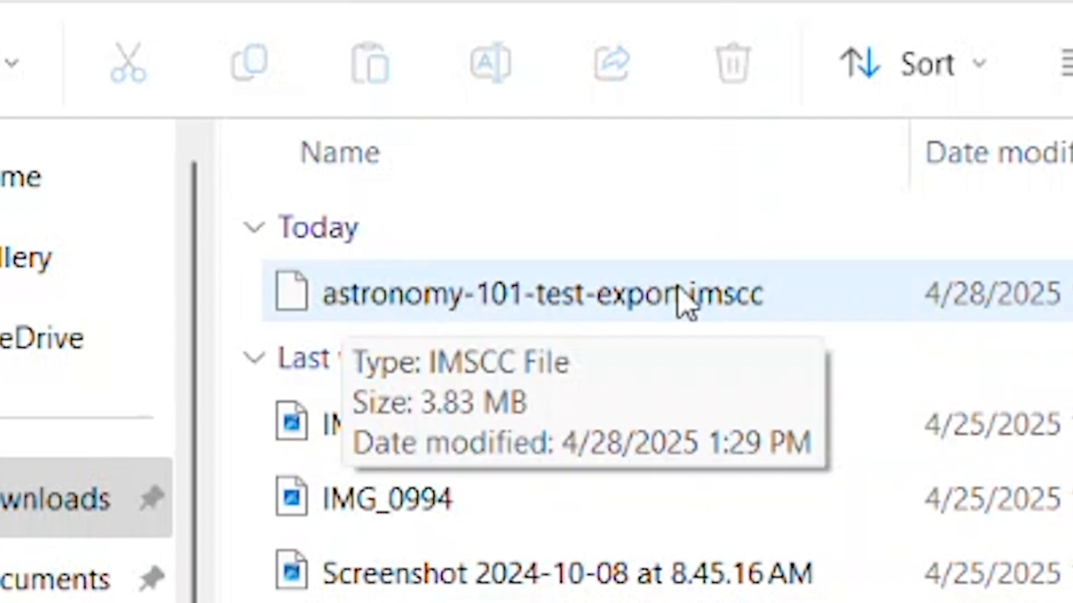
{"action": "left_click", "coordinate": [722, 301]}
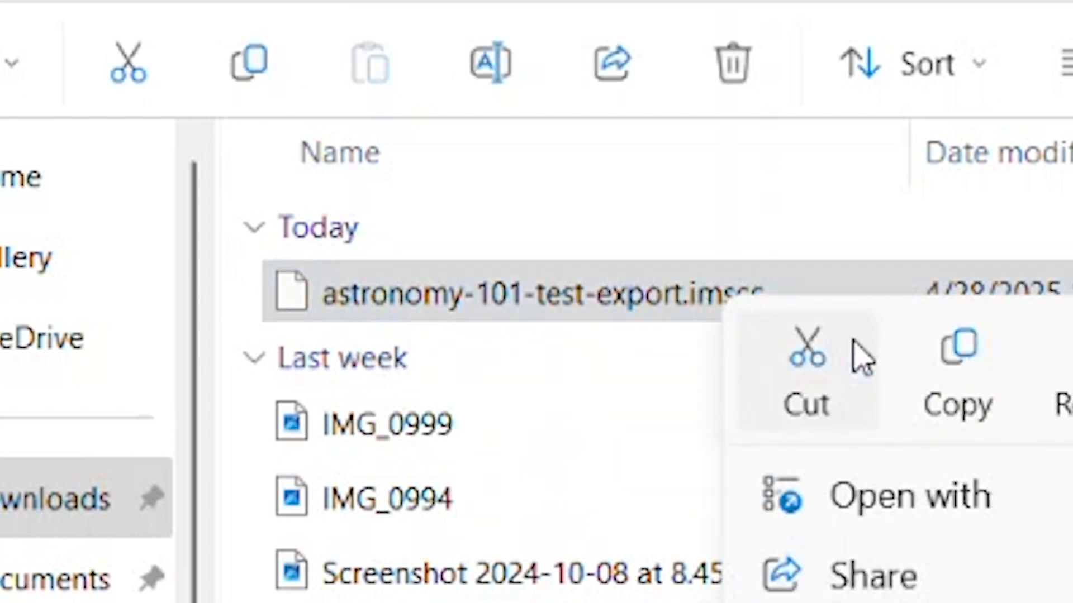
{"action": "left_click", "coordinate": [1059, 380]}
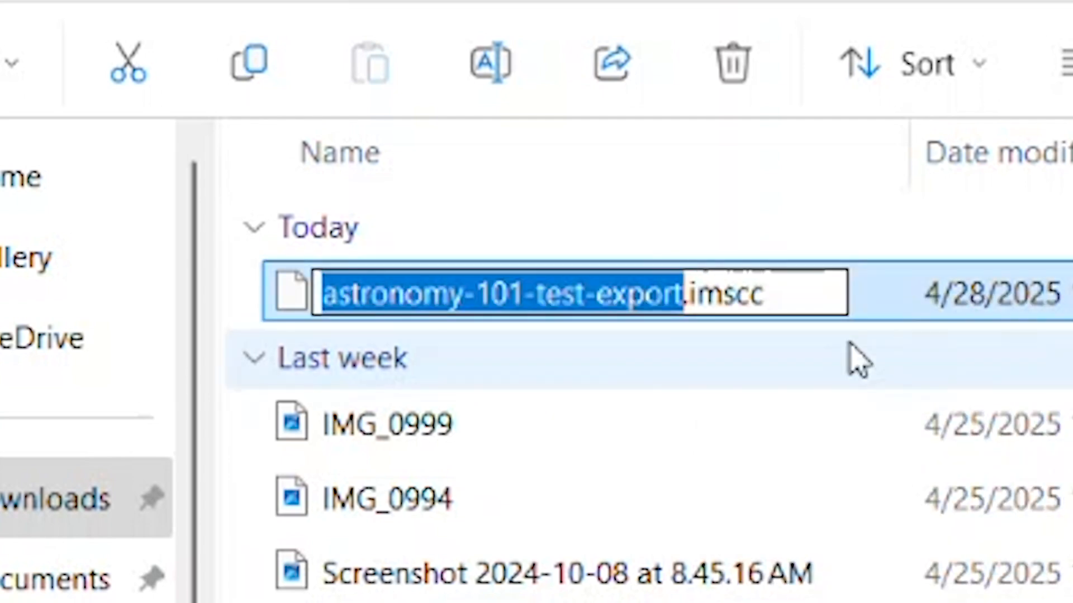
{"action": "left_click", "coordinate": [778, 291]}
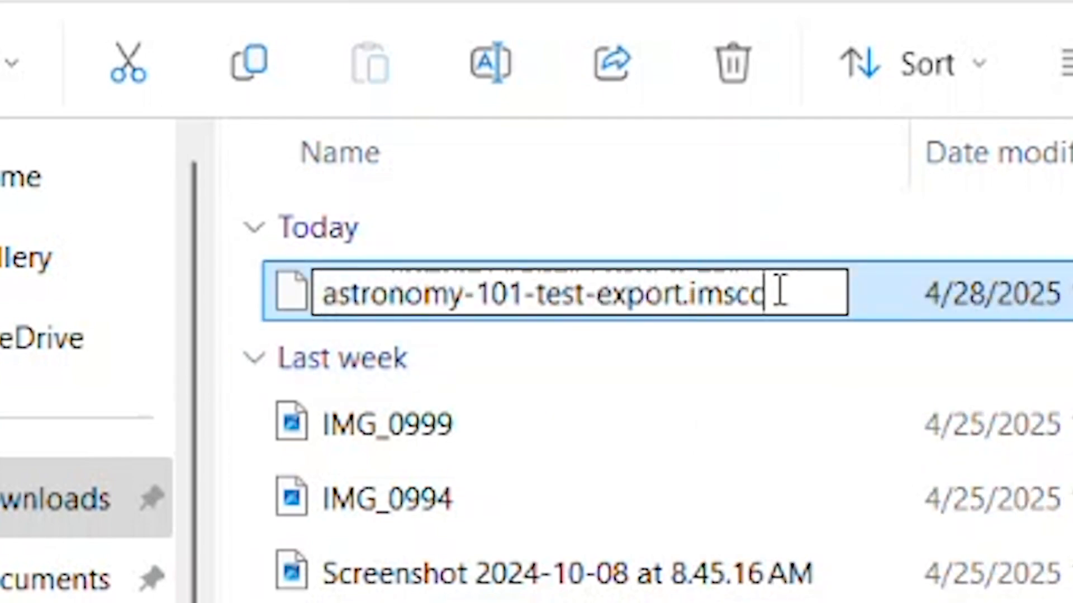
{"action": "key", "text": "BackSpace"}
{"action": "key", "text": "BackSpace"}
{"action": "key", "text": "BackSpace"}
{"action": "key", "text": "BackSpace"}
{"action": "key", "text": "BackSpace"}
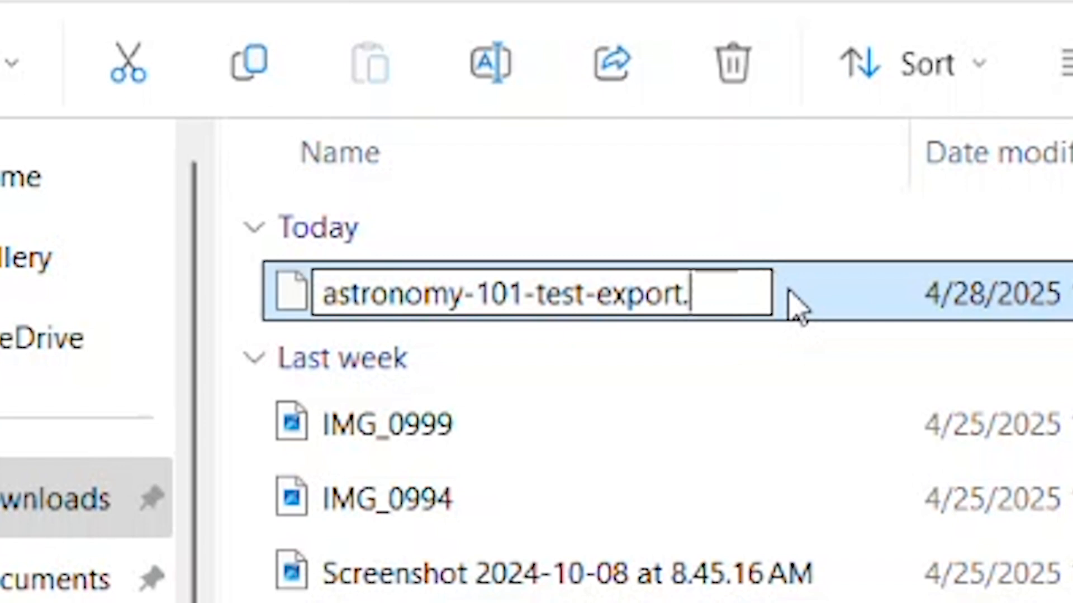
{"action": "type", "text": "z"}
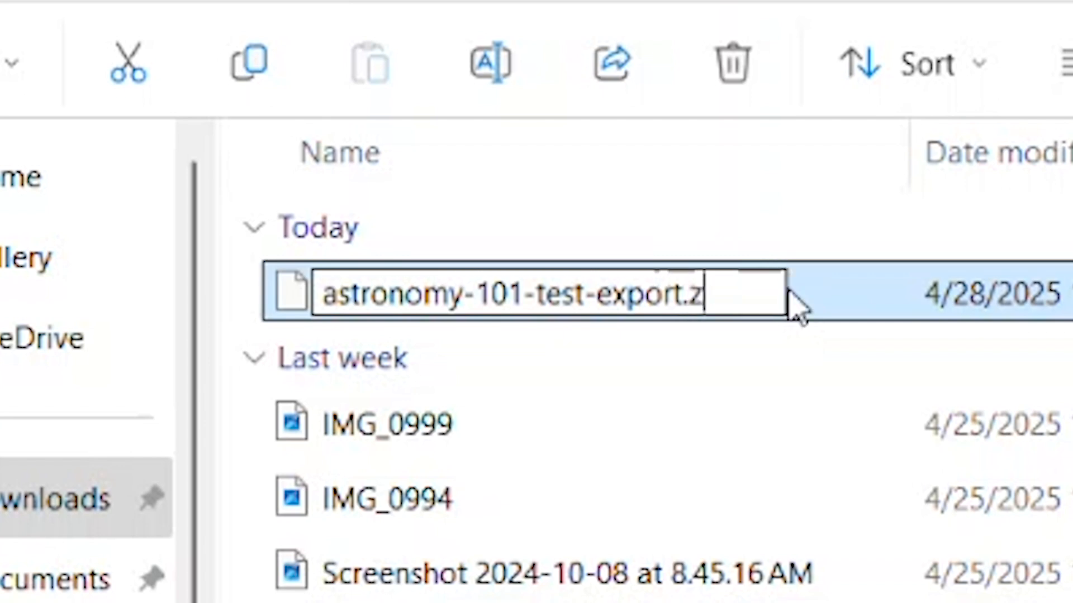
{"action": "type", "text": "ip"}
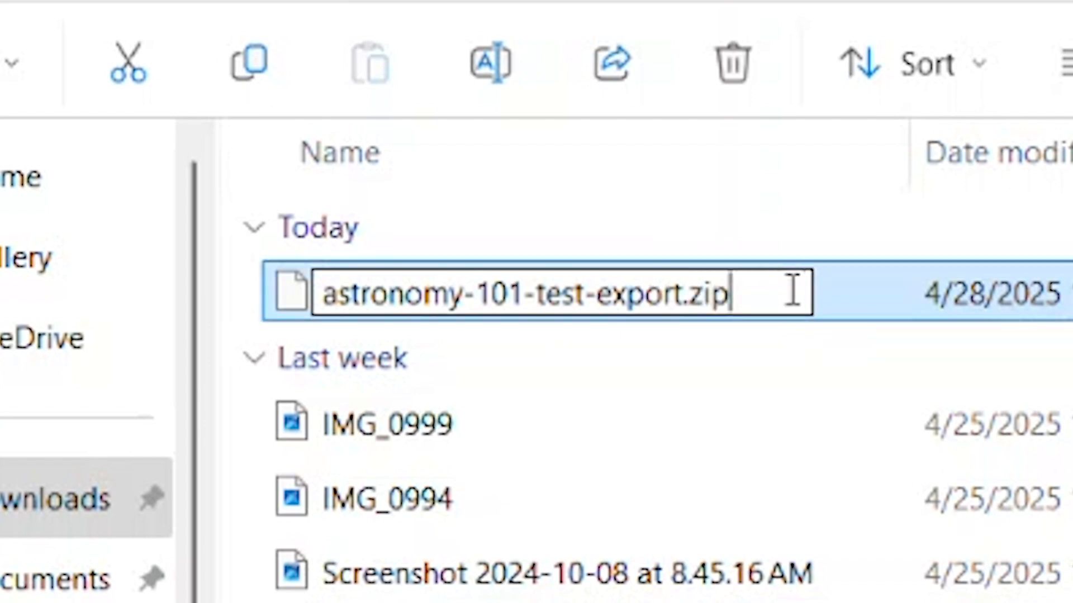
{"action": "key", "text": "Return"}
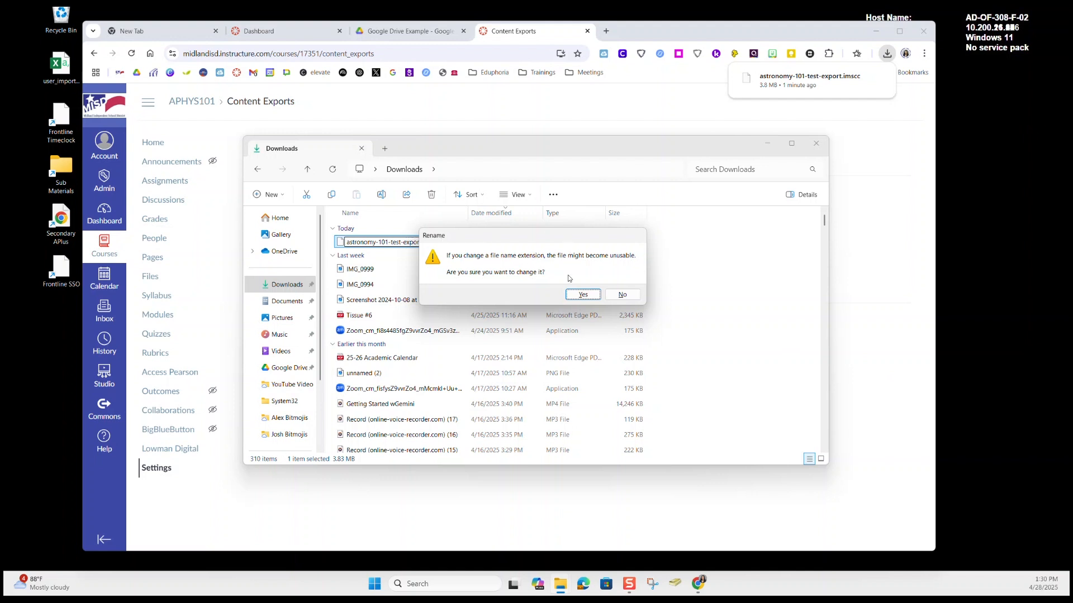
{"action": "left_click", "coordinate": [579, 300]}
Show the files as large icons and extract astronomy-101-test-export.zip to the default destination folder.
{"action": "key", "text": "ctrl+shift+2"}
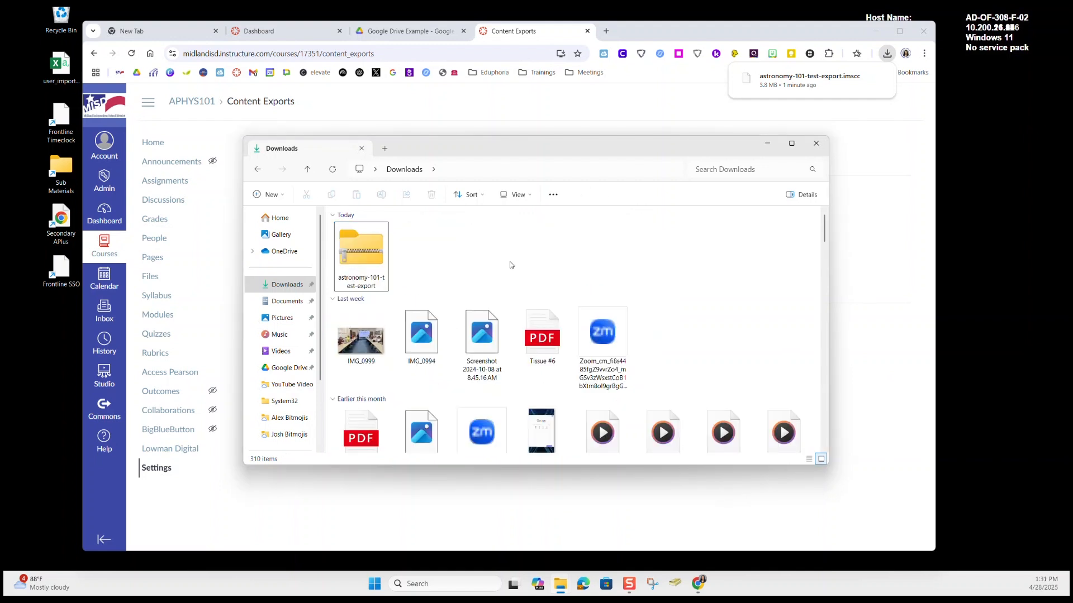
{"action": "right_click", "coordinate": [364, 254]}
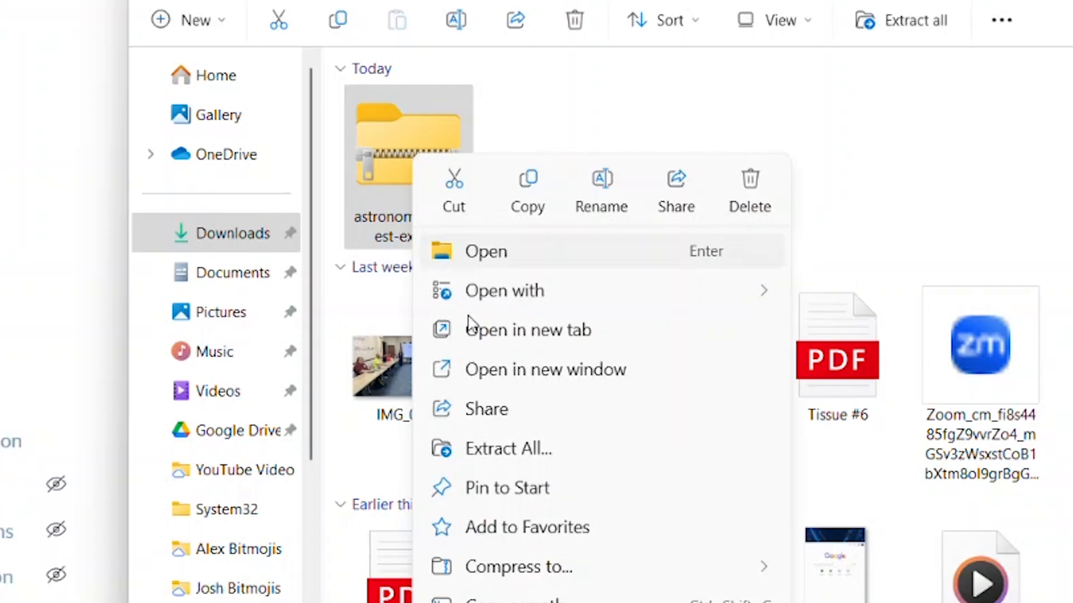
{"action": "left_click", "coordinate": [491, 451]}
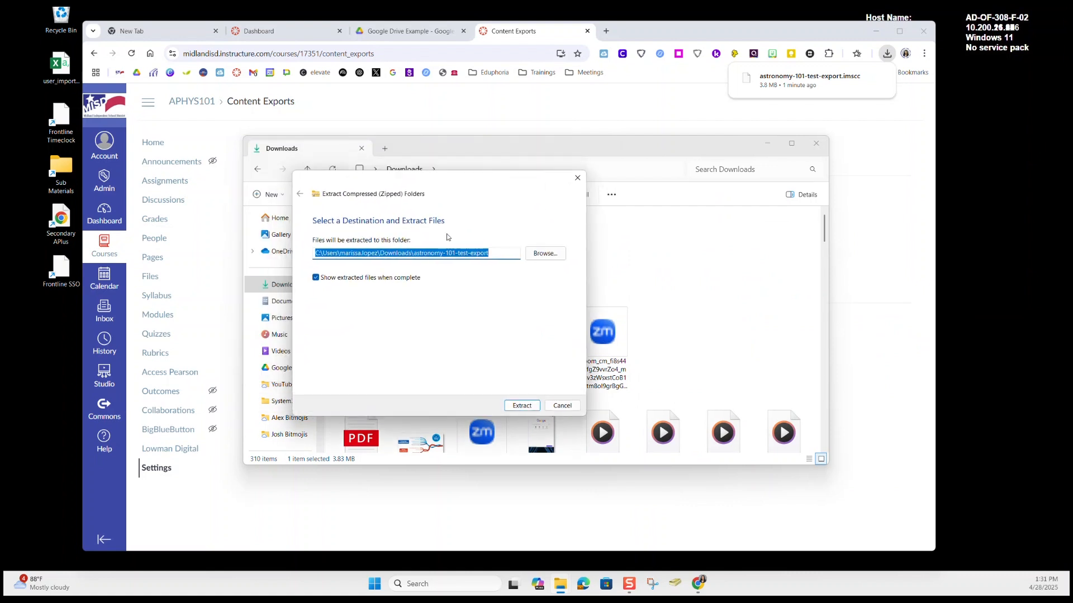
{"action": "left_click", "coordinate": [521, 407]}
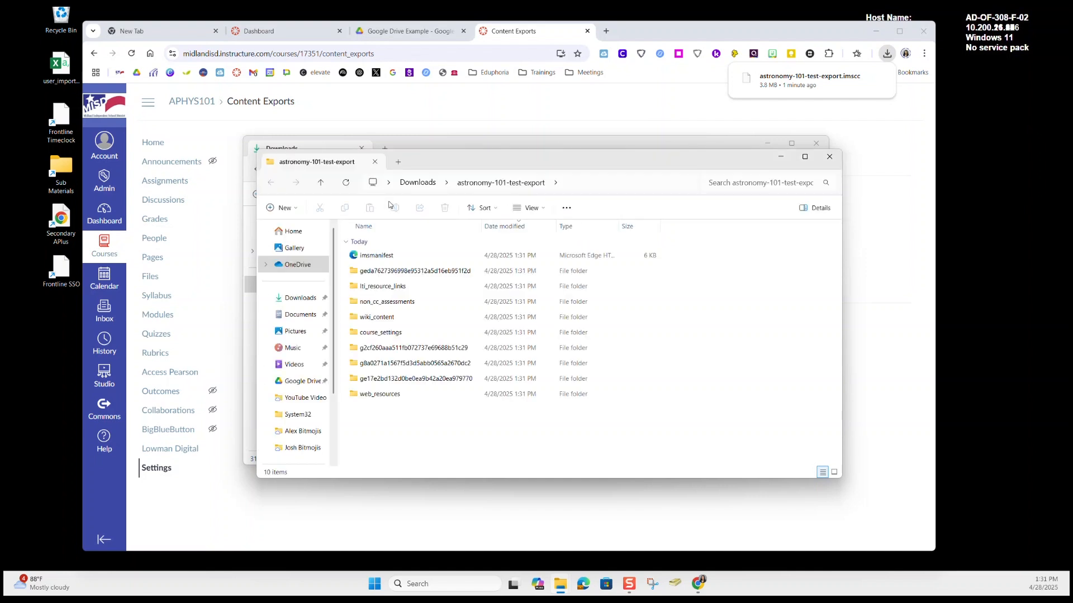
Go back to Downloads, show large icons, and open the extracted astronomy-101-test-export folder beside the zipped one.
{"action": "left_click", "coordinate": [290, 298]}
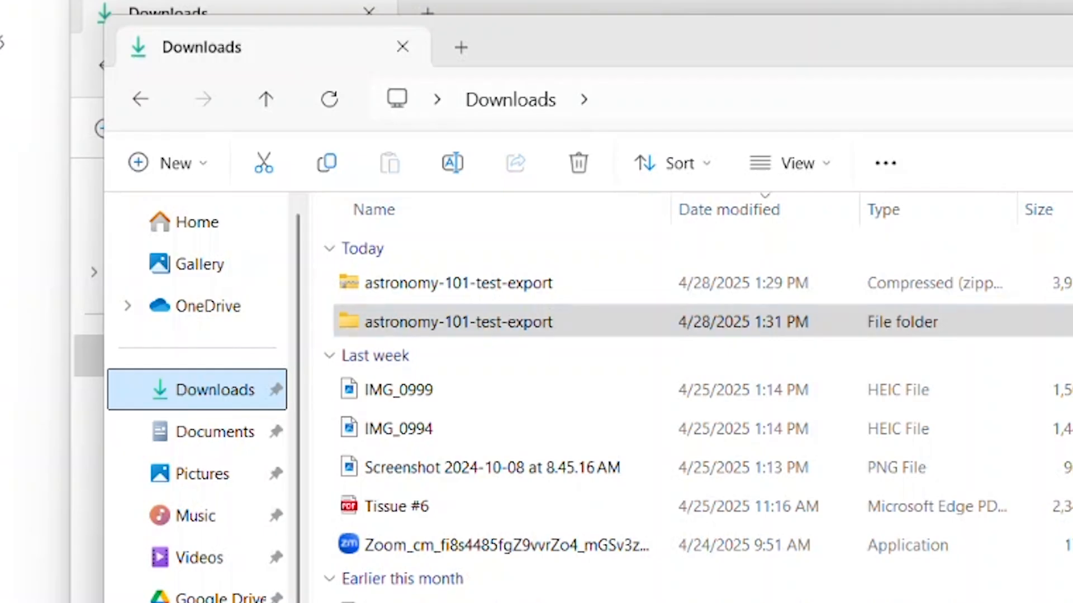
{"action": "left_click", "coordinate": [1061, 357]}
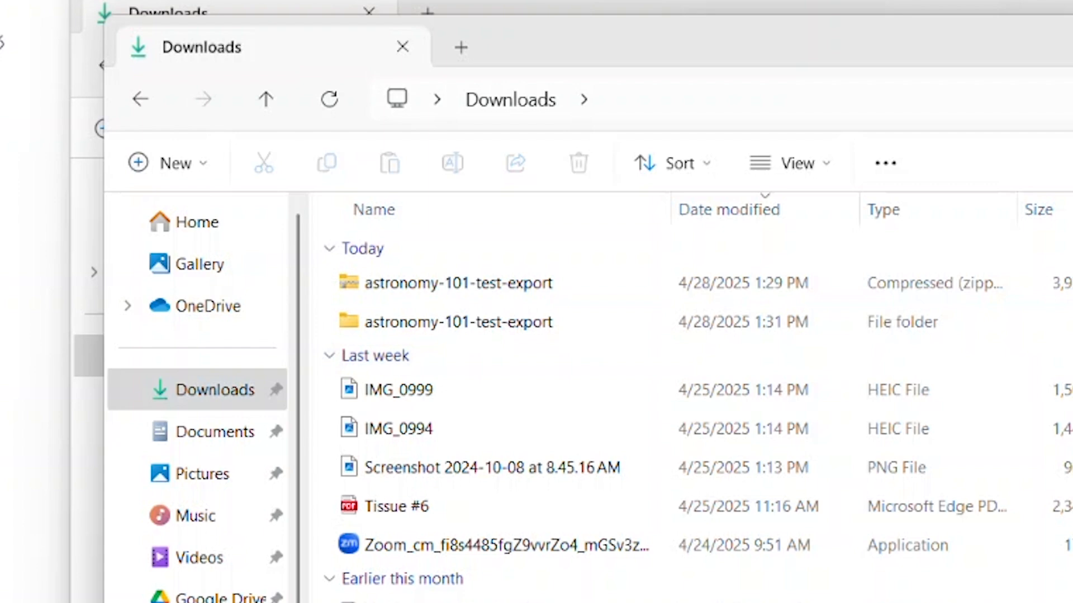
{"action": "key", "text": "ctrl+shift+2"}
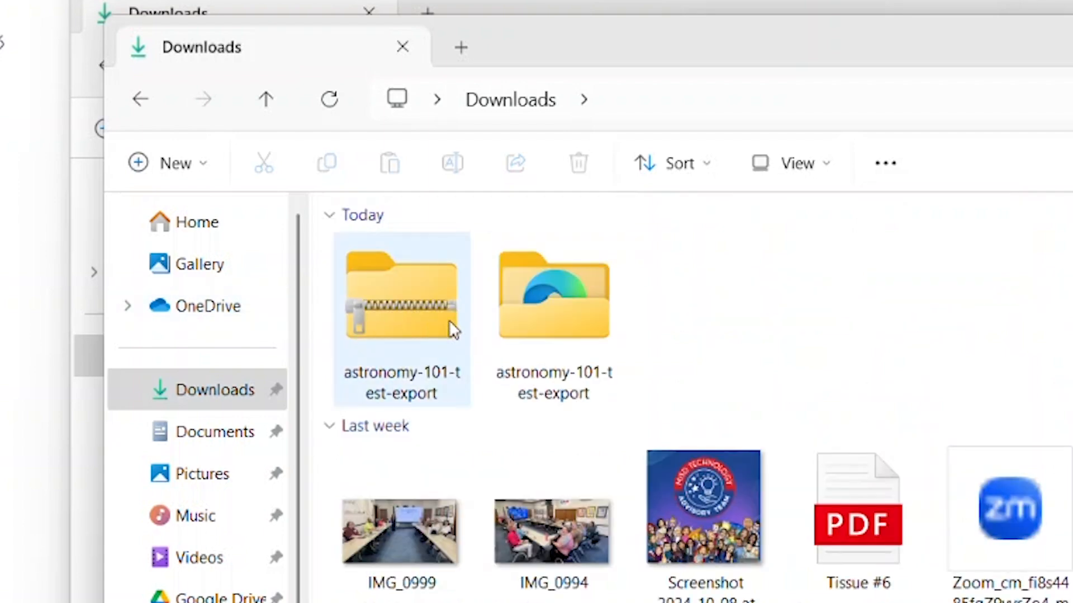
{"action": "mouse_move", "coordinate": [372, 332]}
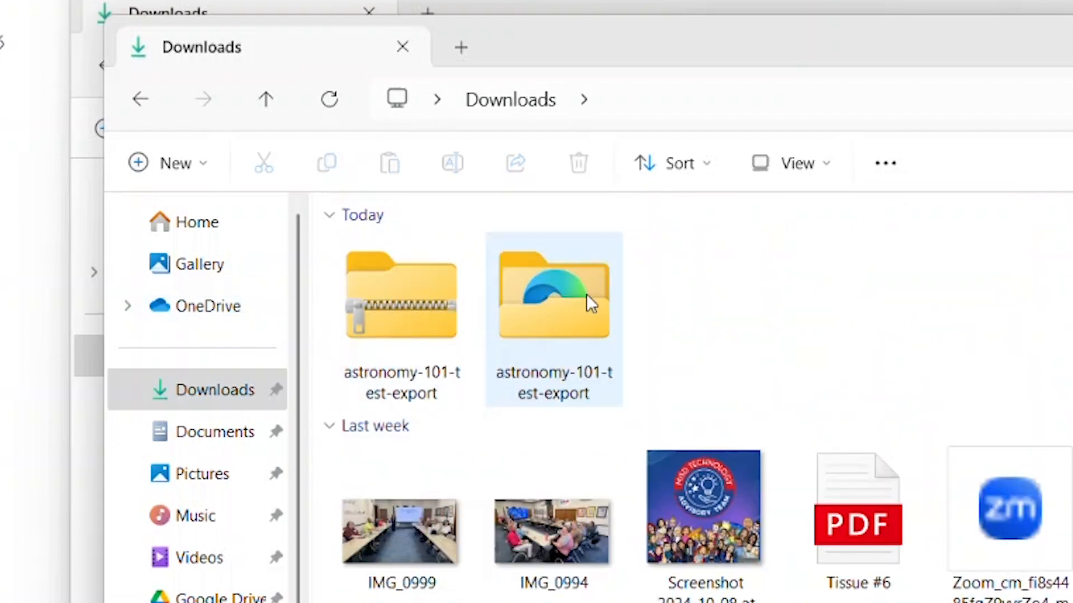
{"action": "mouse_move", "coordinate": [546, 288]}
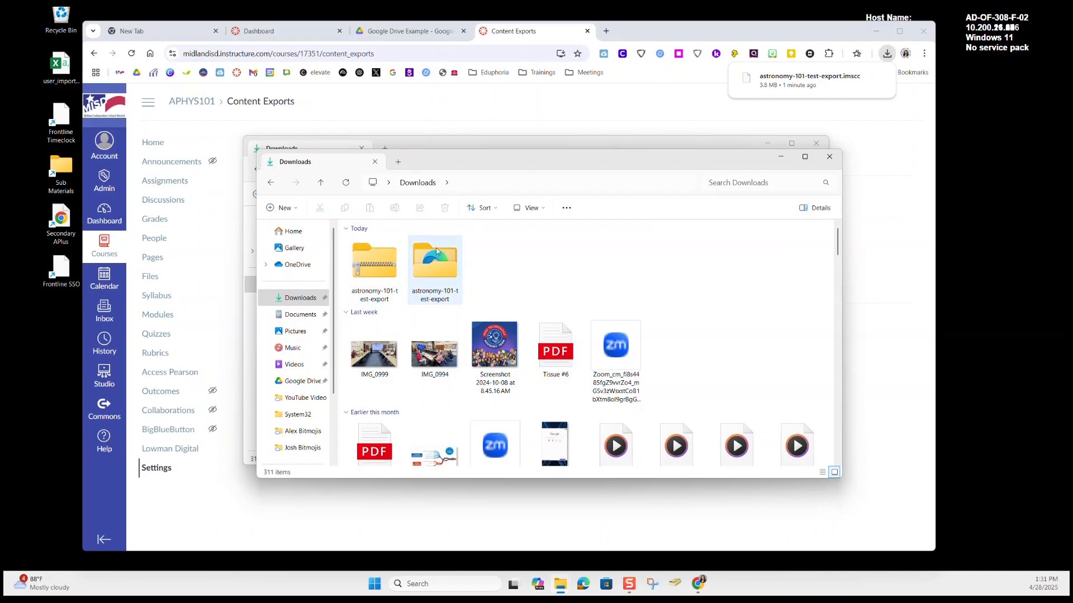
{"action": "double_click", "coordinate": [436, 250]}
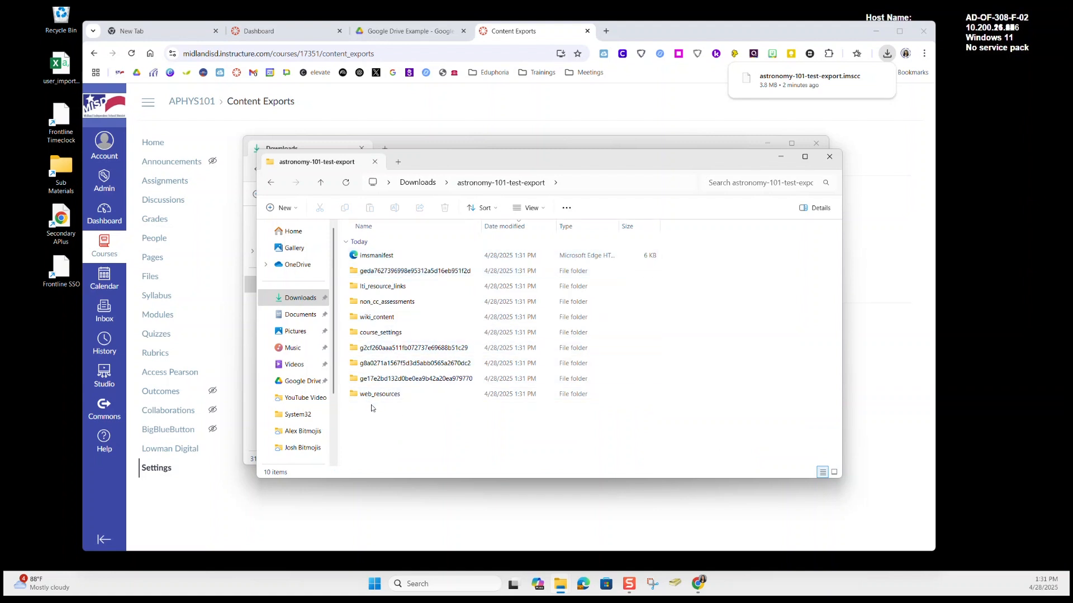
Look through the web_resources folder's contents and return to the astronomy-101-test-export folder.
{"action": "mouse_move", "coordinate": [382, 397]}
{"action": "double_click", "coordinate": [373, 395]}
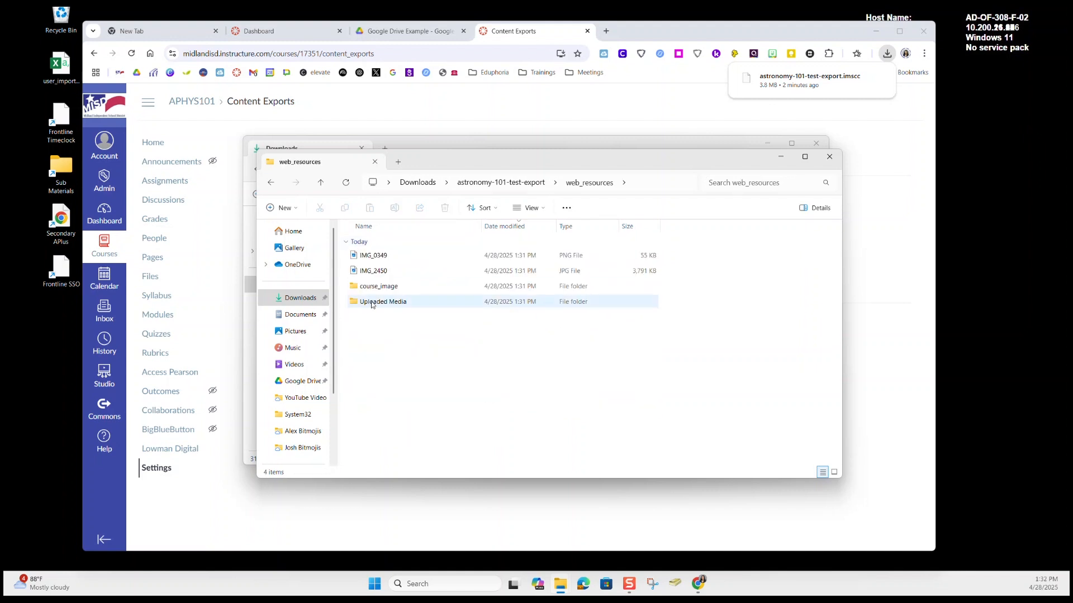
{"action": "left_click", "coordinate": [271, 184]}
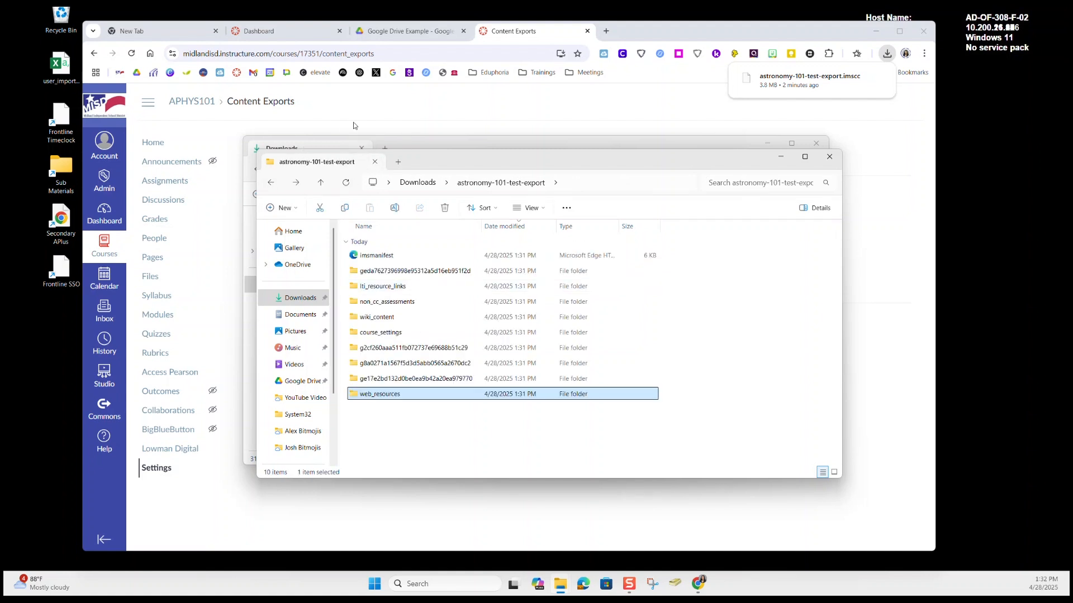
Switch to the Google Drive Example folder in Chrome and place the extracted export's File Explorer window in front beside it.
{"action": "left_click_drag", "start_coordinate": [422, 164], "coordinate": [617, 160]}
{"action": "left_click", "coordinate": [431, 36]}
{"action": "left_click", "coordinate": [429, 36]}
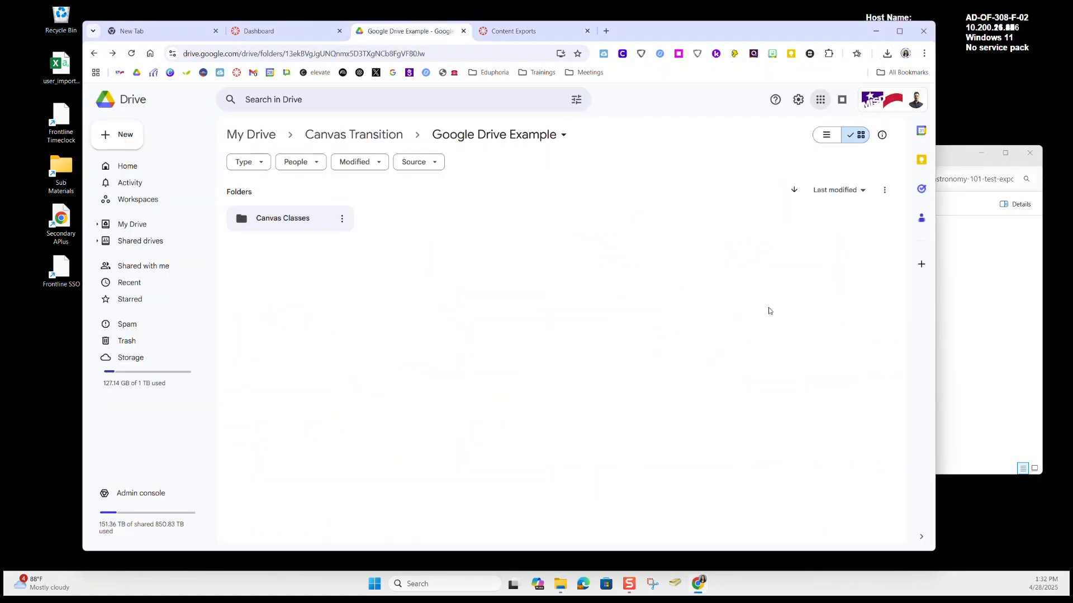
{"action": "left_click", "coordinate": [1009, 349]}
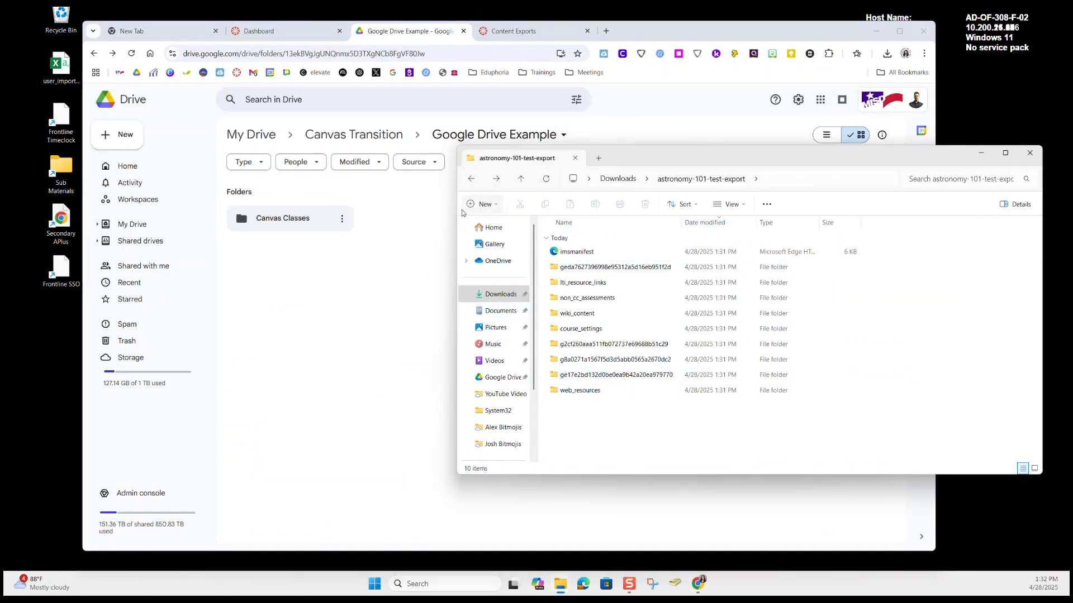
Return File Explorer to the Downloads folder and open the Per 1 folder inside Canvas Classes in Google Drive.
{"action": "left_click", "coordinate": [469, 179]}
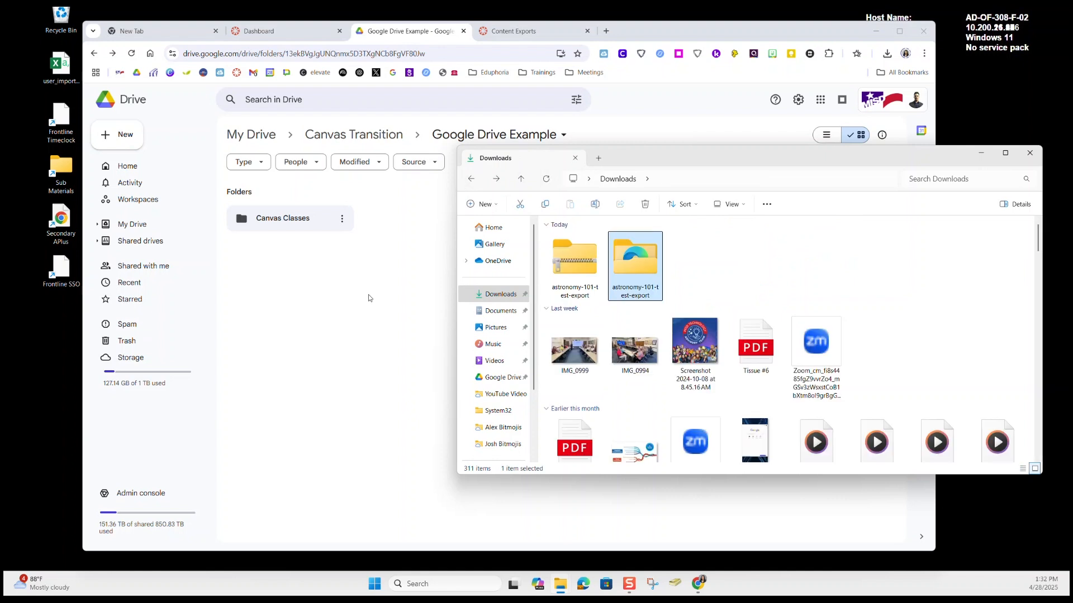
{"action": "left_click", "coordinate": [320, 257]}
{"action": "double_click", "coordinate": [288, 224]}
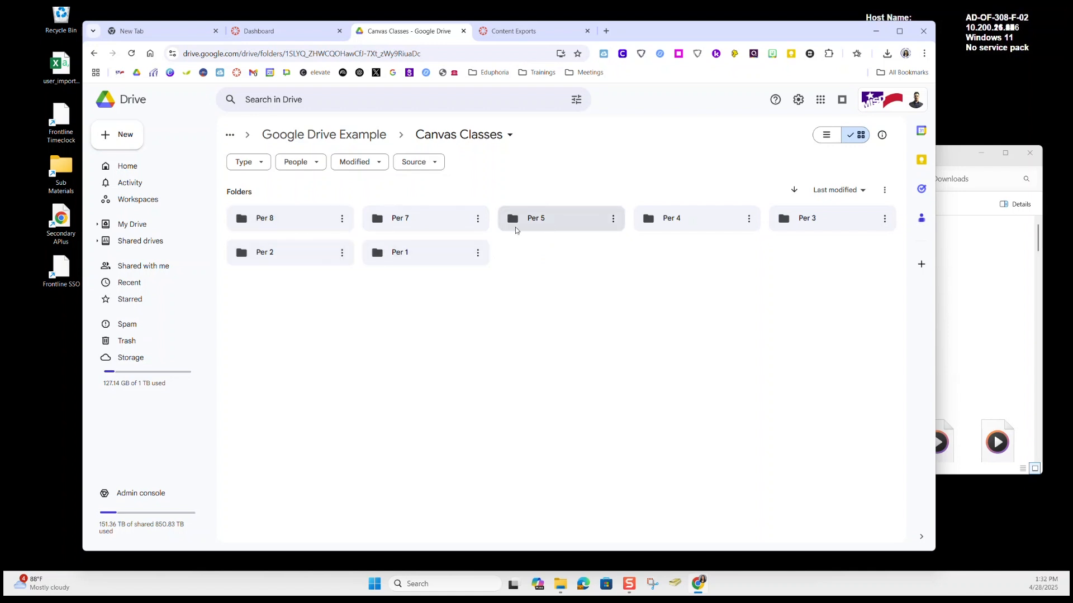
{"action": "mouse_move", "coordinate": [395, 257]}
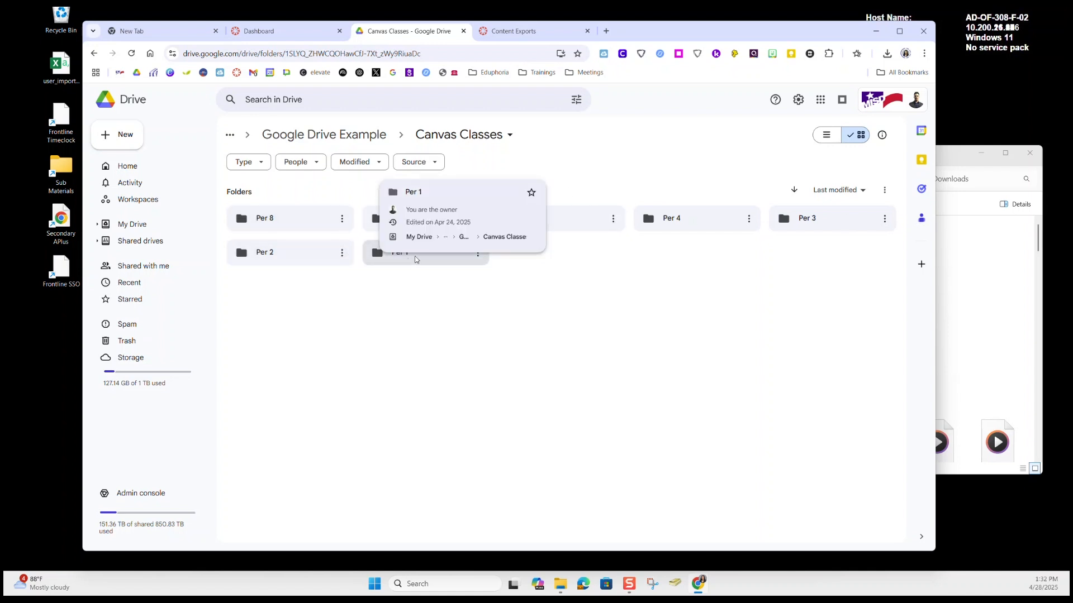
{"action": "double_click", "coordinate": [407, 262]}
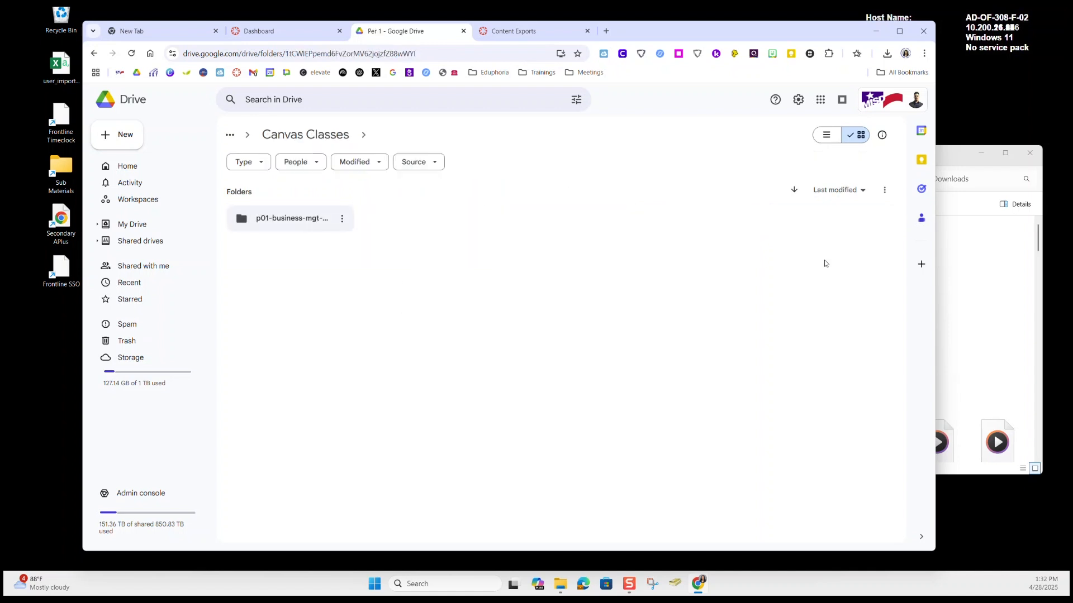
Upload the extracted astronomy-101-test-export folder from Downloads into the Per 1 folder in Google Drive.
{"action": "left_click", "coordinate": [1008, 261]}
{"action": "left_click_drag", "start_coordinate": [634, 265], "coordinate": [286, 355]}
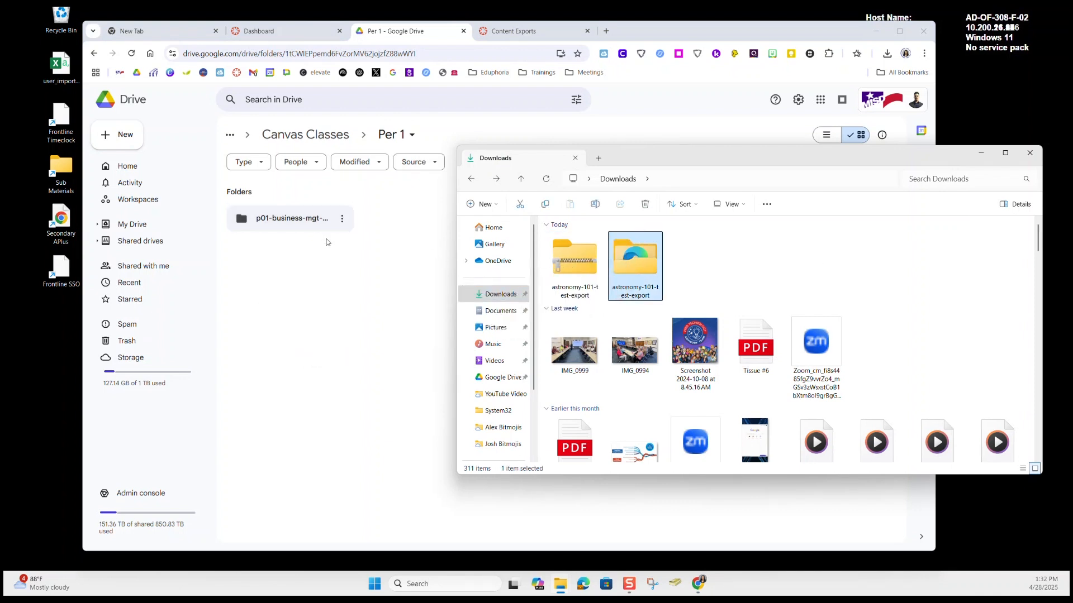
{"action": "left_click", "coordinate": [350, 277]}
{"action": "left_click", "coordinate": [958, 318]}
{"action": "left_click_drag", "start_coordinate": [642, 263], "coordinate": [297, 385]}
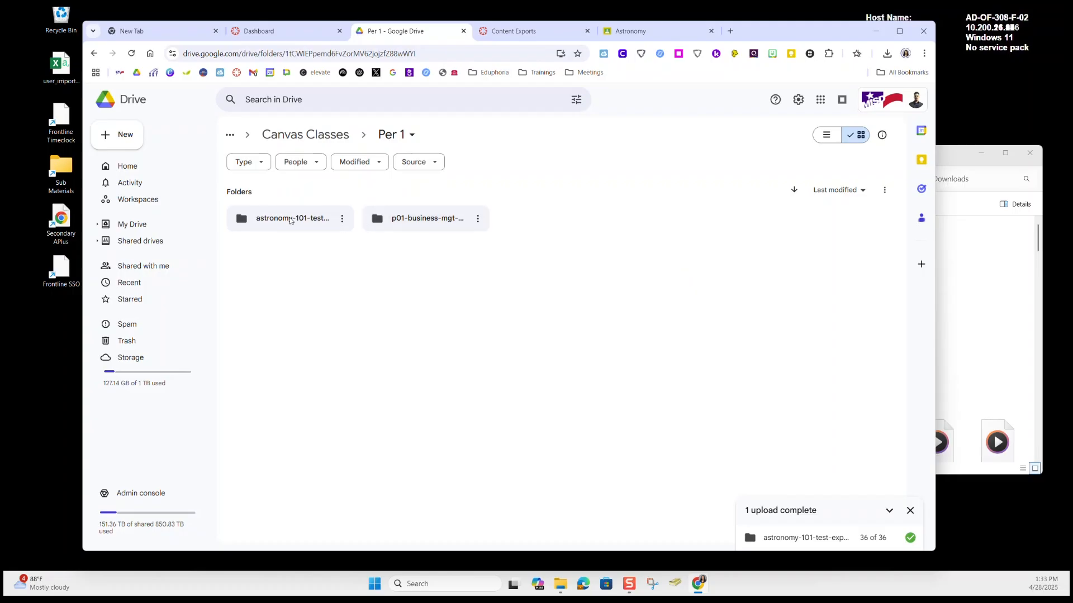
Switch to the Astronomy class in Google Classroom and start a new assignment from its classwork.
{"action": "left_click", "coordinate": [626, 34]}
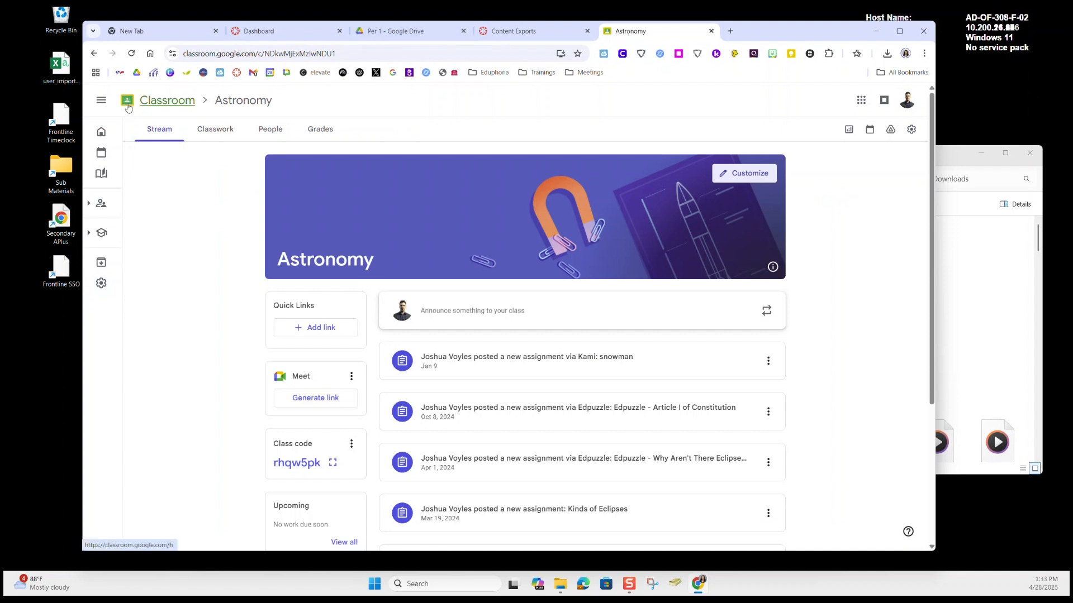
{"action": "left_click", "coordinate": [215, 133]}
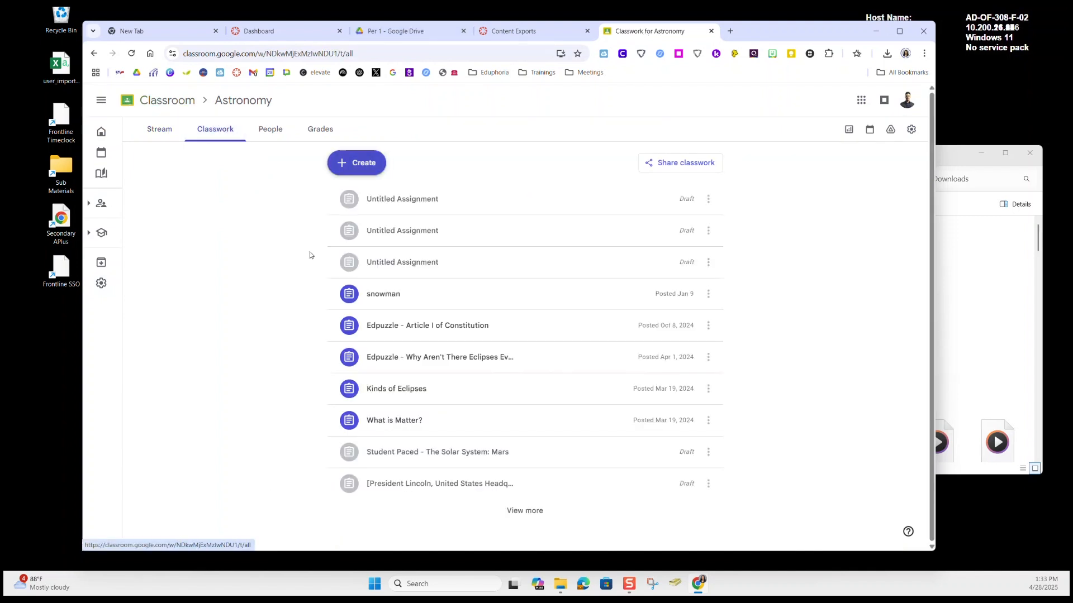
{"action": "left_click", "coordinate": [360, 162]}
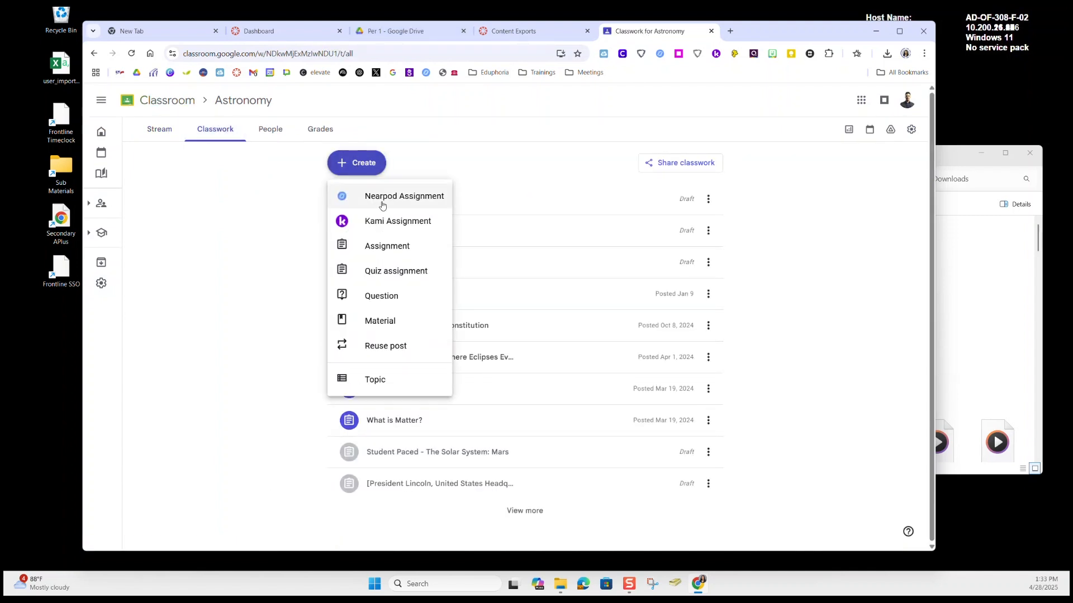
{"action": "left_click", "coordinate": [368, 168]}
{"action": "left_click", "coordinate": [368, 168]}
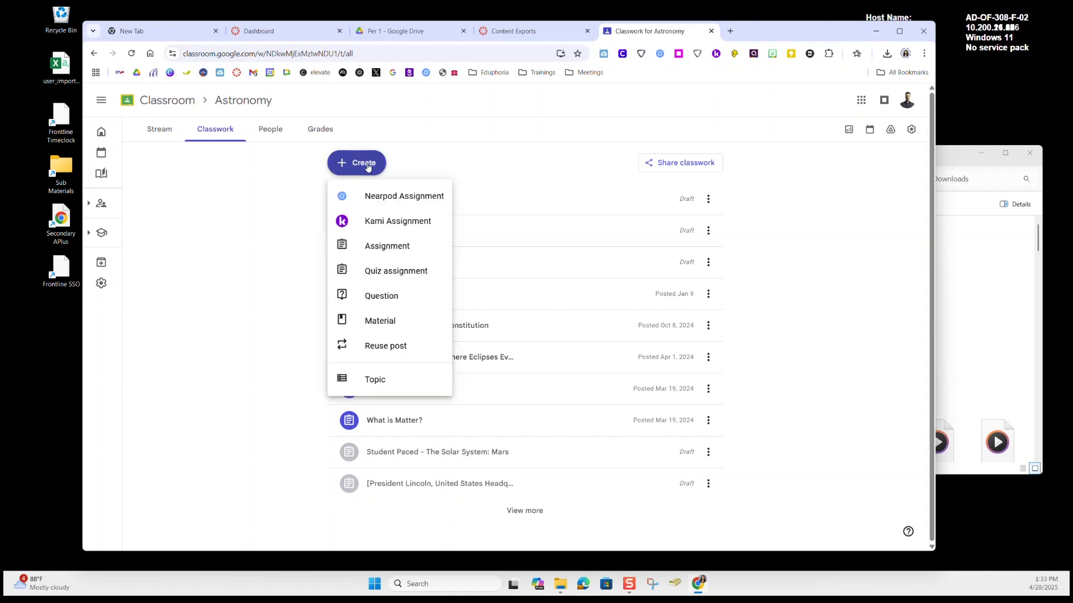
{"action": "left_click", "coordinate": [382, 248]}
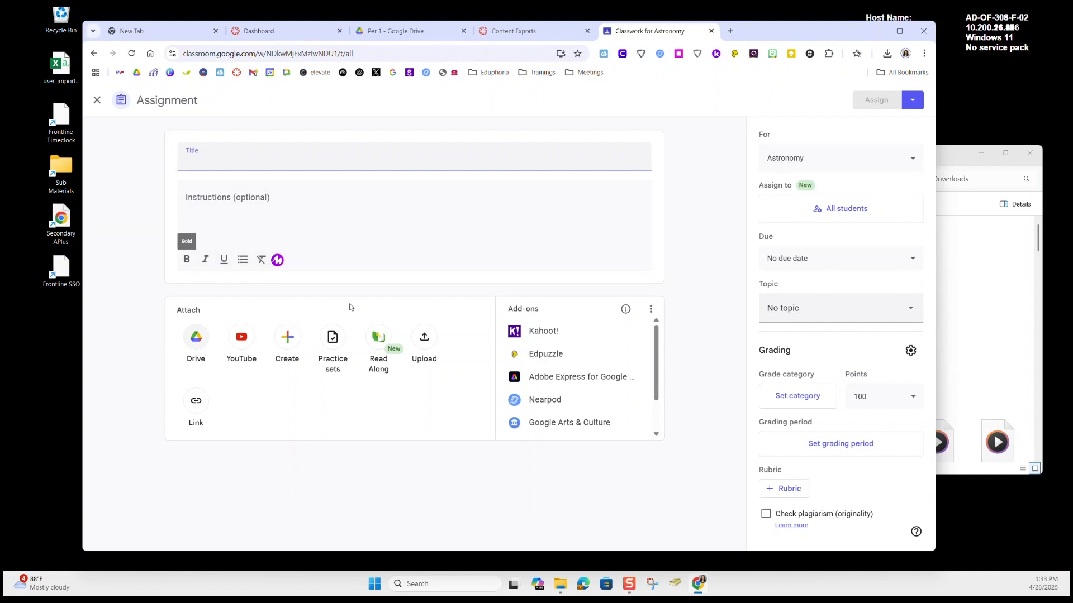
Bring the Downloads File Explorer window in front of the assignment form, with the extracted astronomy-101-test-export folder selected.
{"action": "left_click", "coordinate": [943, 164]}
{"action": "left_click_drag", "start_coordinate": [746, 152], "coordinate": [518, 138]}
{"action": "left_click", "coordinate": [414, 239]}
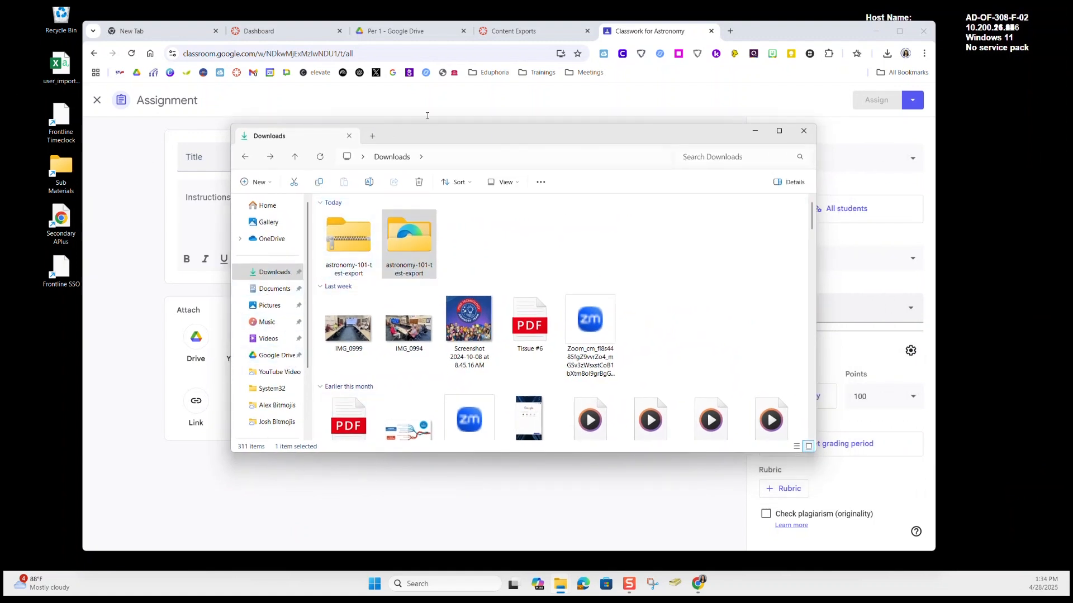
{"action": "left_click_drag", "start_coordinate": [445, 135], "coordinate": [474, 107]}
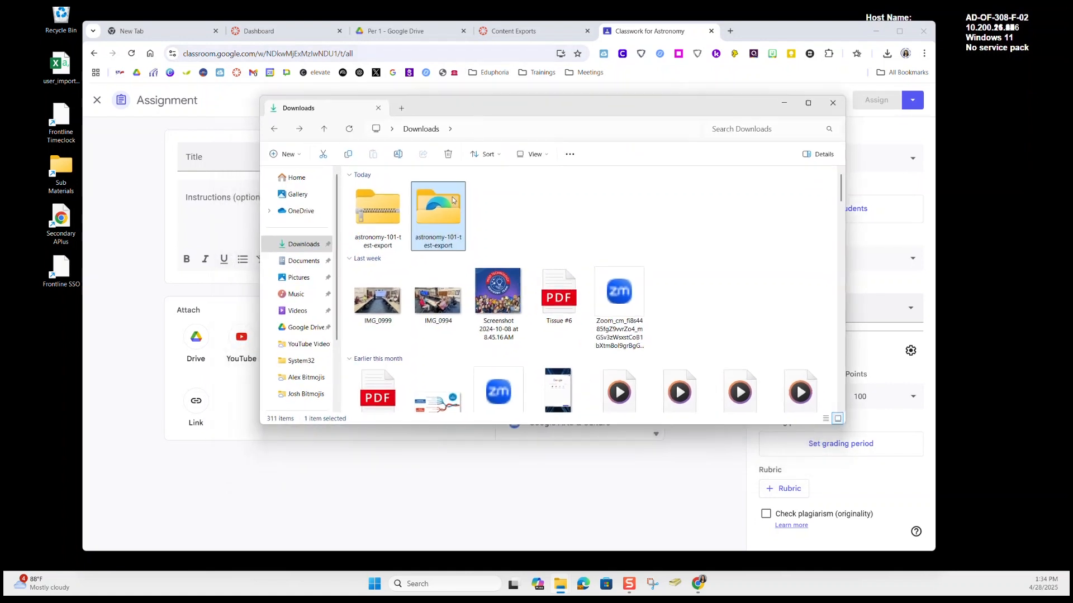